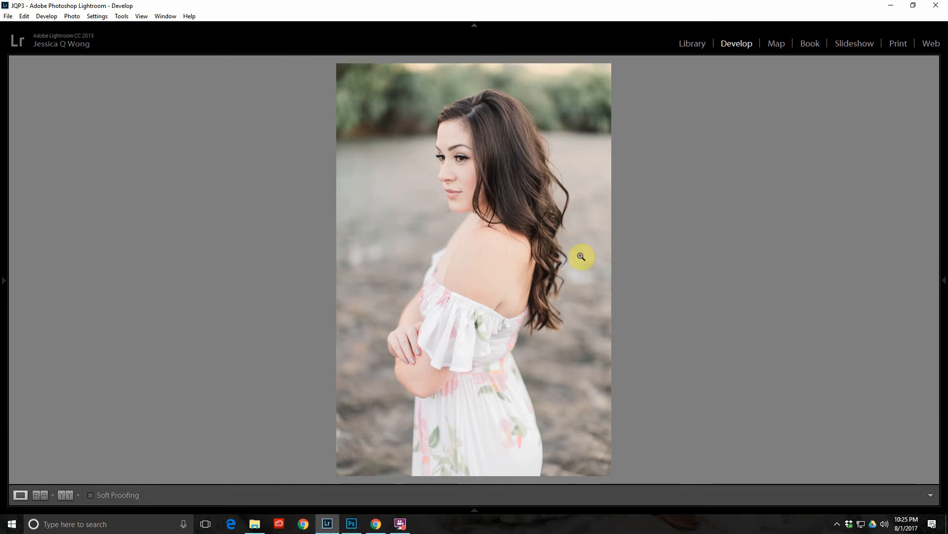
Edit a copy of the portrait with Lightroom adjustments in Imagenomic Portraiture, applying the Smoothing: Normal preset
right_click(527, 215)
mouse_move(628, 301)
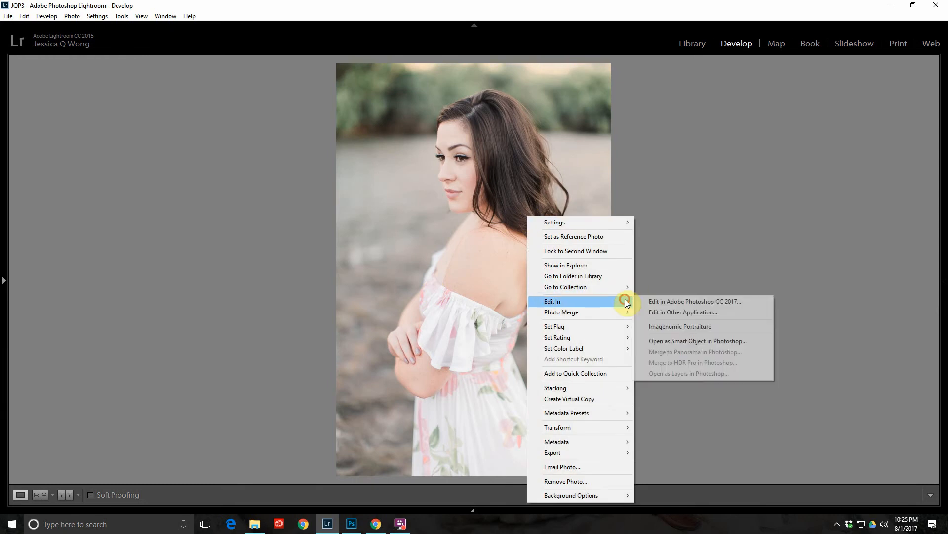
left_click(680, 327)
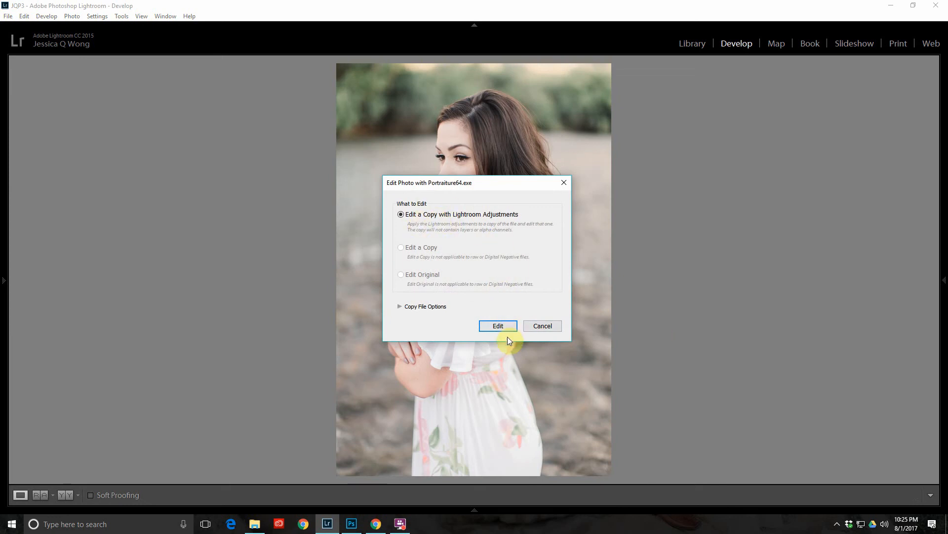
left_click(510, 328)
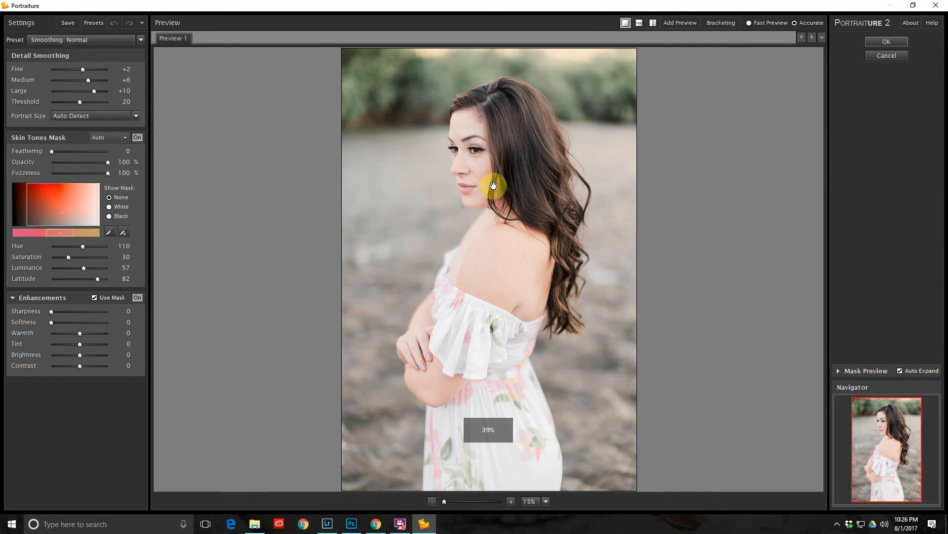
left_click(897, 41)
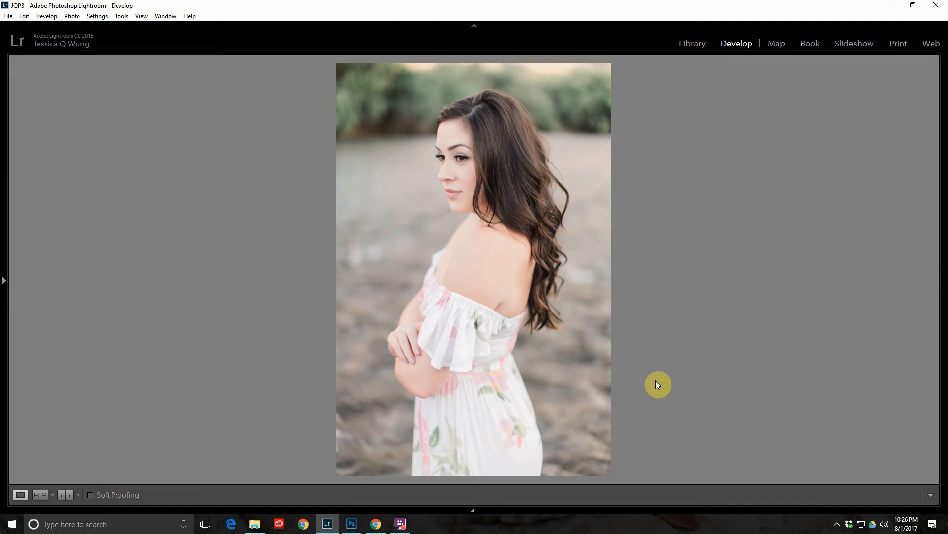
Switch to Photoshop and open 1-1.jpg from the Desktop
left_click(352, 524)
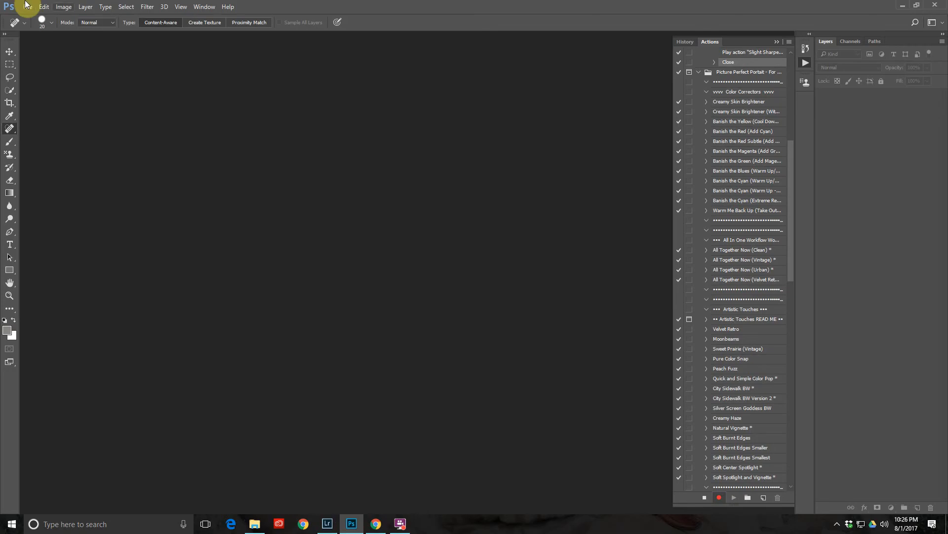
left_click(27, 6)
left_click(36, 26)
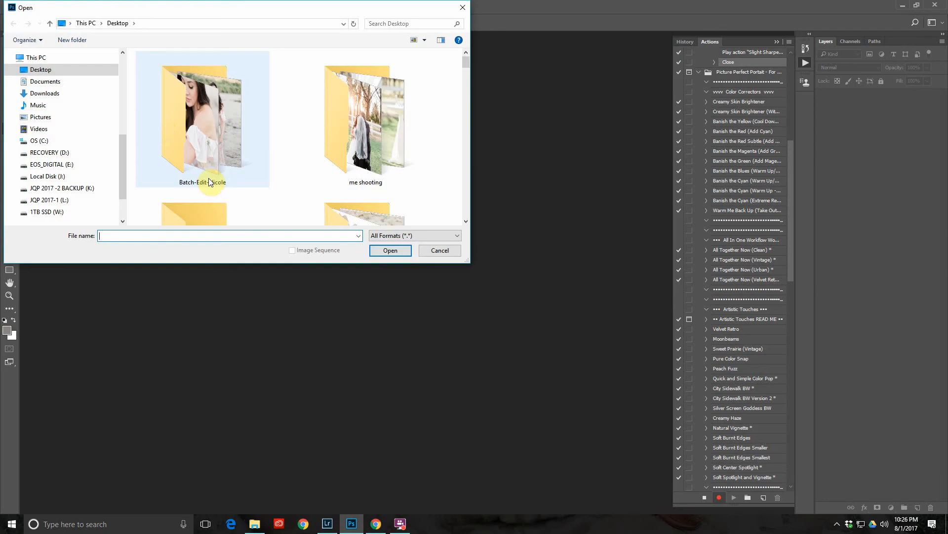
scroll(241, 137, "down", 5)
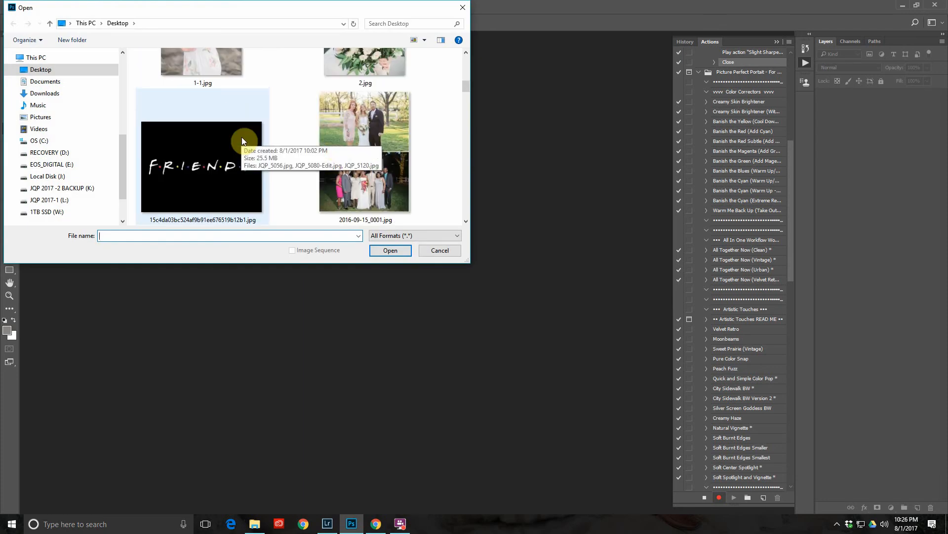
double_click(230, 73)
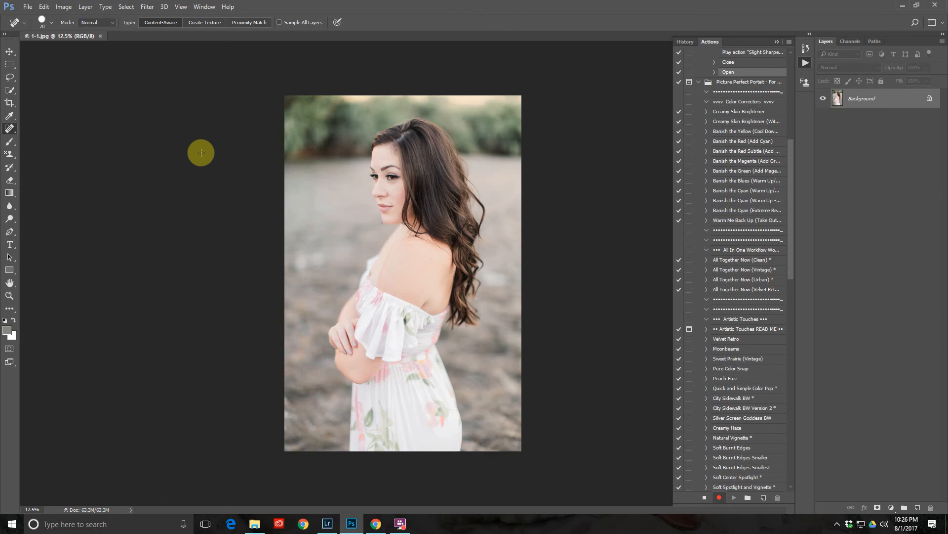
Locate the PS edits folder on the Desktop in File Explorer, then return to Photoshop
left_click(255, 523)
left_click(93, 108)
left_click(74, 95)
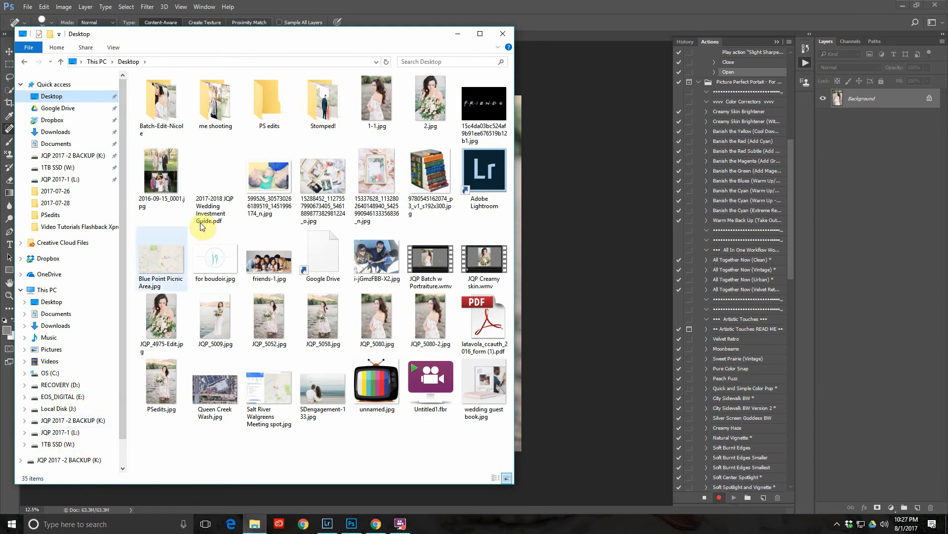
left_click(273, 93)
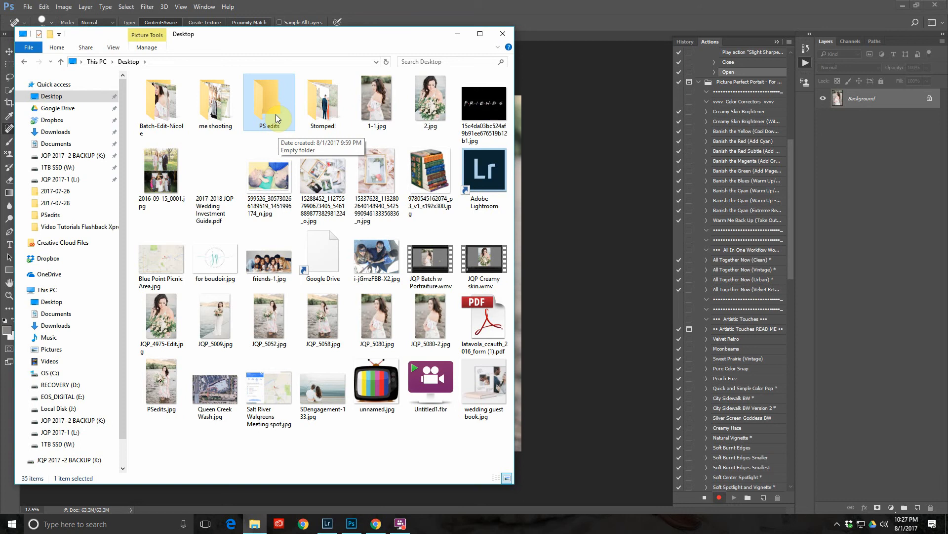
left_click(458, 35)
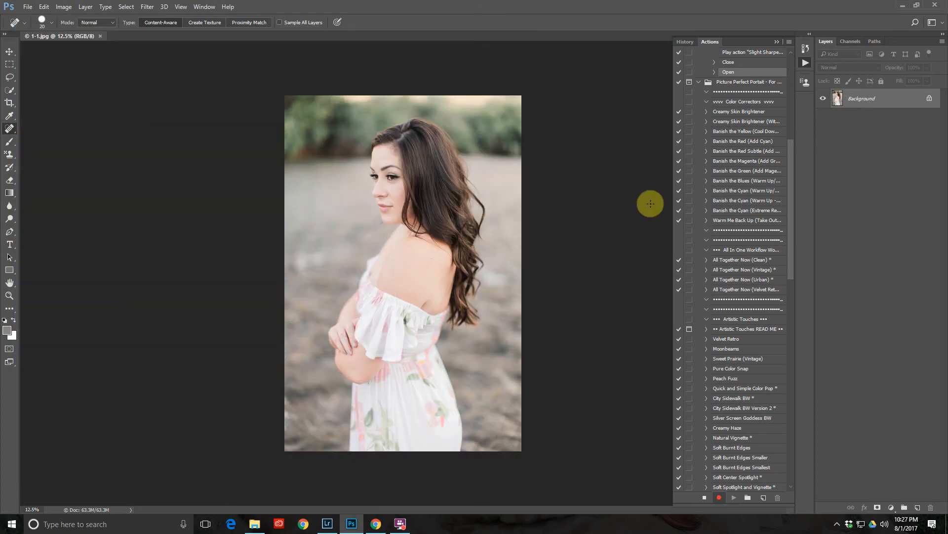
Create a new action named JQP Batch Edit Port in the JQP set with the colour Yellow
scroll(738, 133, "up", 4)
scroll(737, 133, "up", 6)
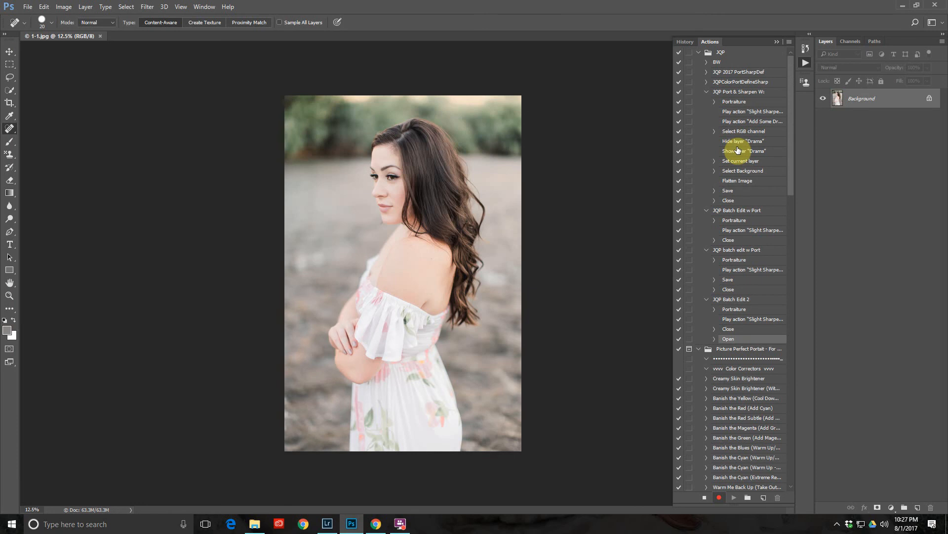
left_click(789, 43)
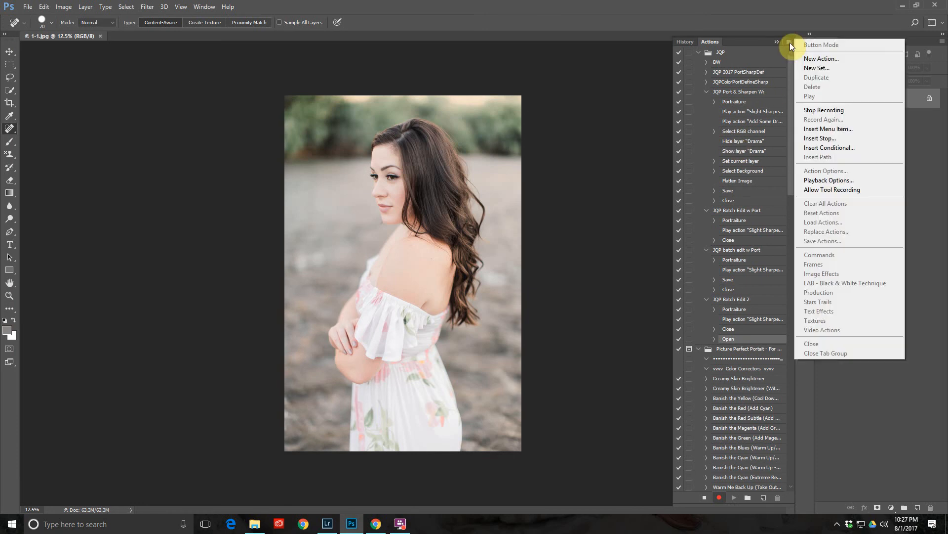
left_click(810, 58)
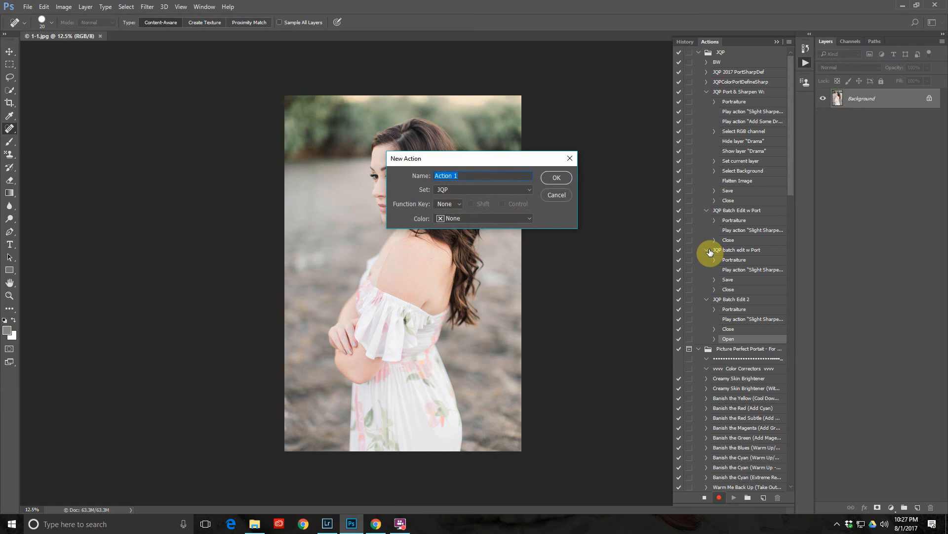
type("JQP ")
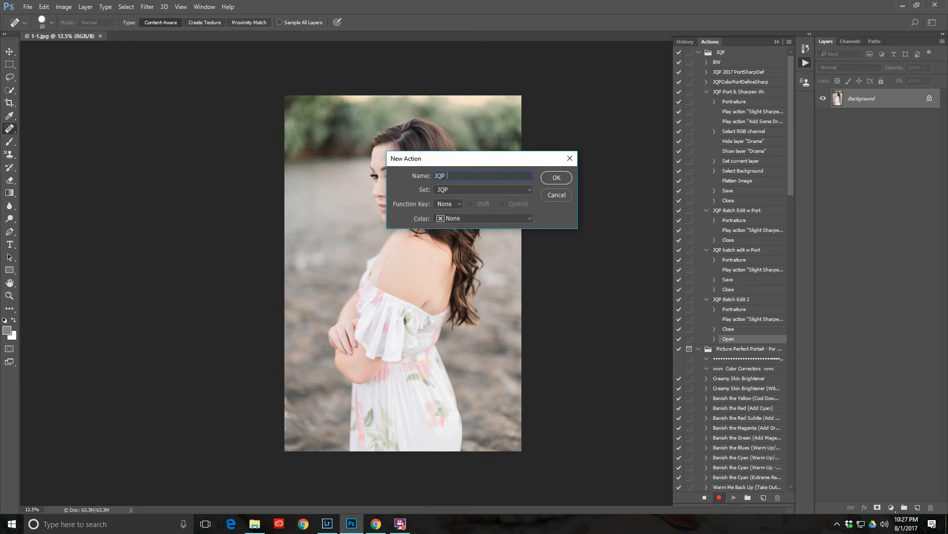
type("Batch Edit Port")
left_click(529, 217)
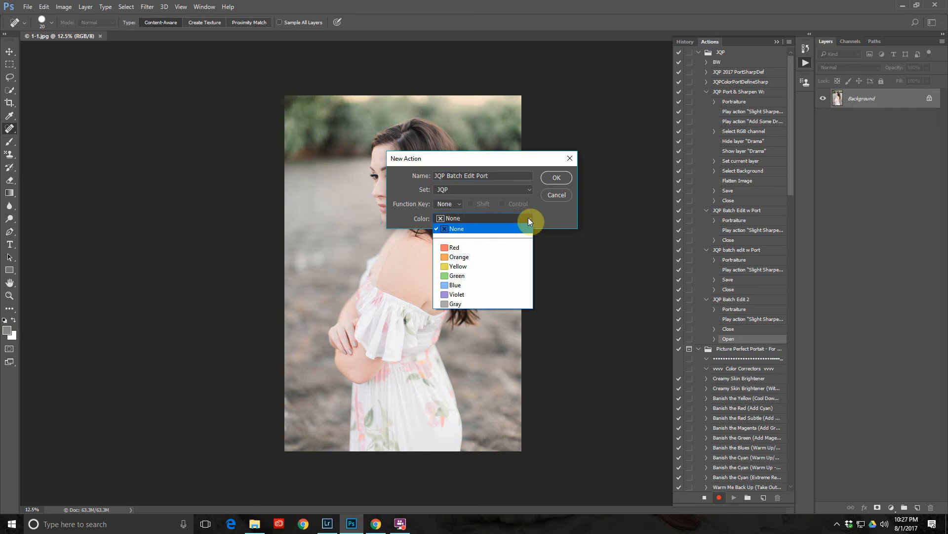
left_click(511, 265)
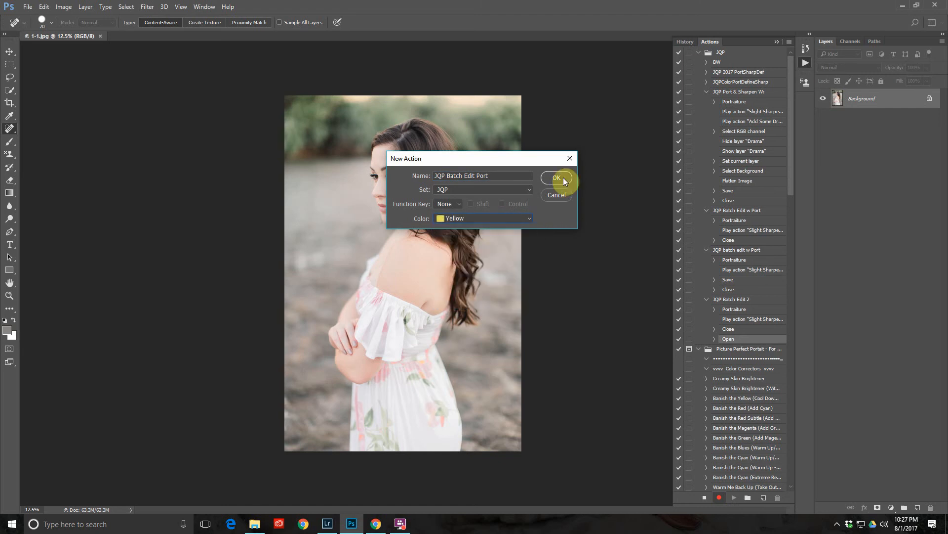
left_click(563, 177)
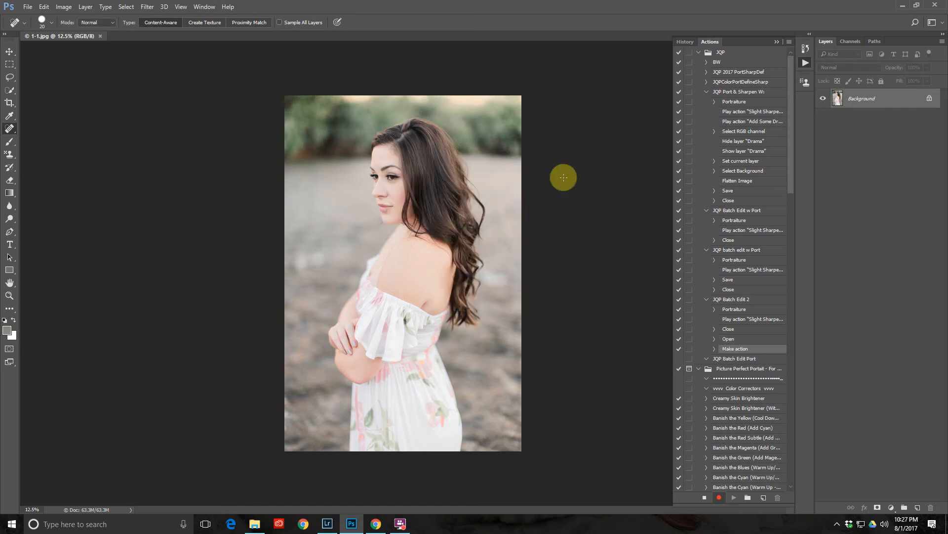
Apply the Imagenomic Portraiture filter to the photo with the Smoothing: Normal preset
left_click(148, 6)
mouse_move(257, 217)
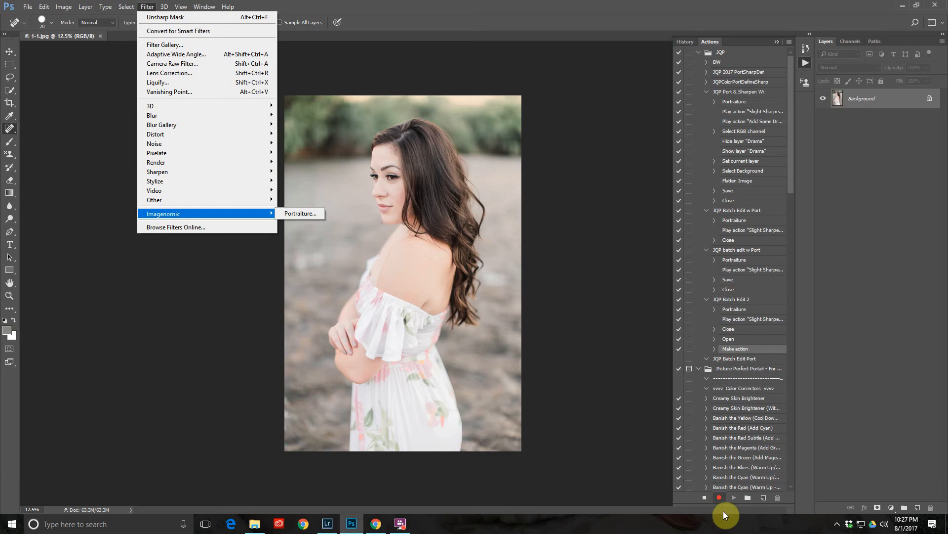
left_click(318, 213)
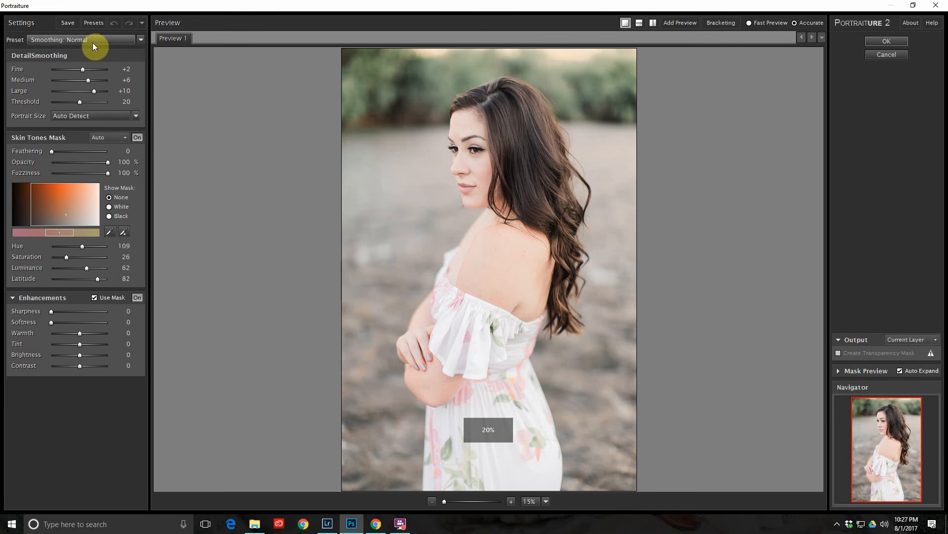
left_click(891, 40)
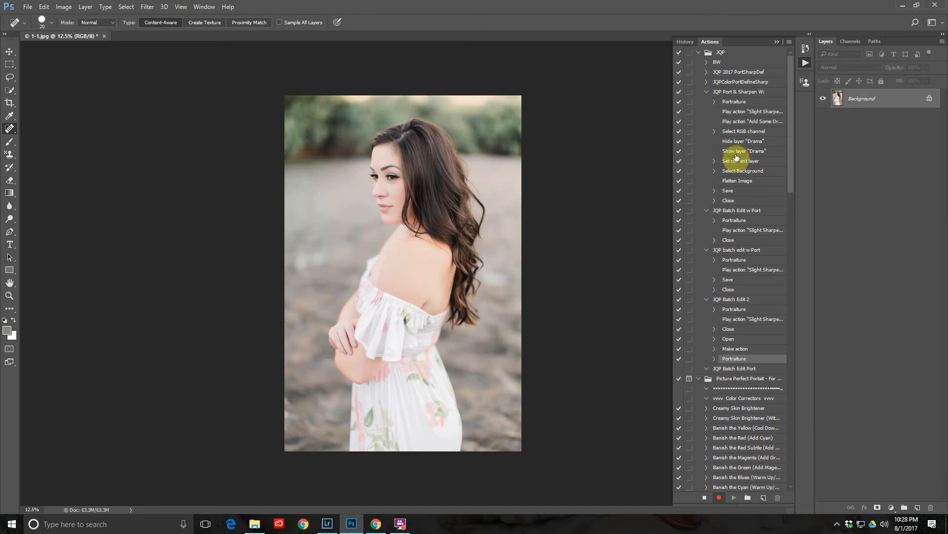
Play the Slight Sharpen action from the PWActionSet1(Updated) set on the photo
left_click_drag(789, 175, 782, 467)
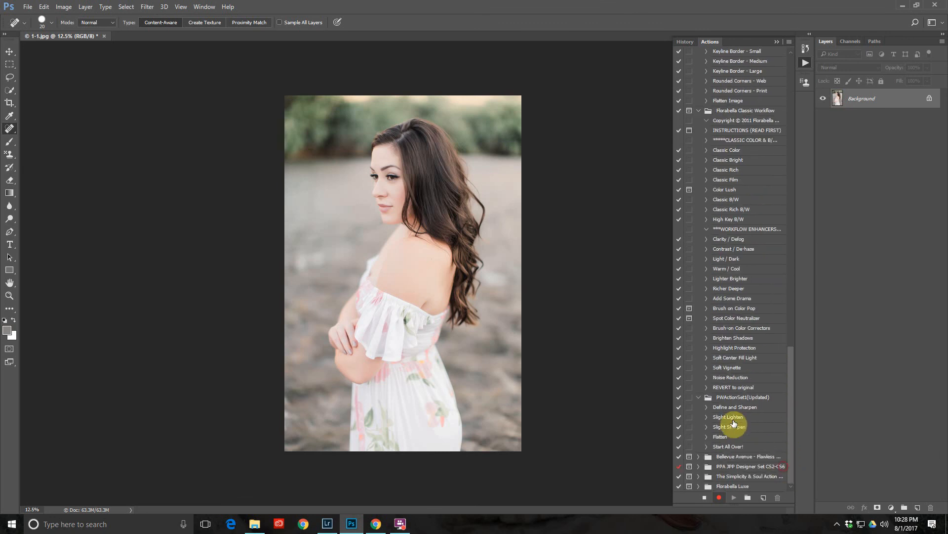
left_click(730, 428)
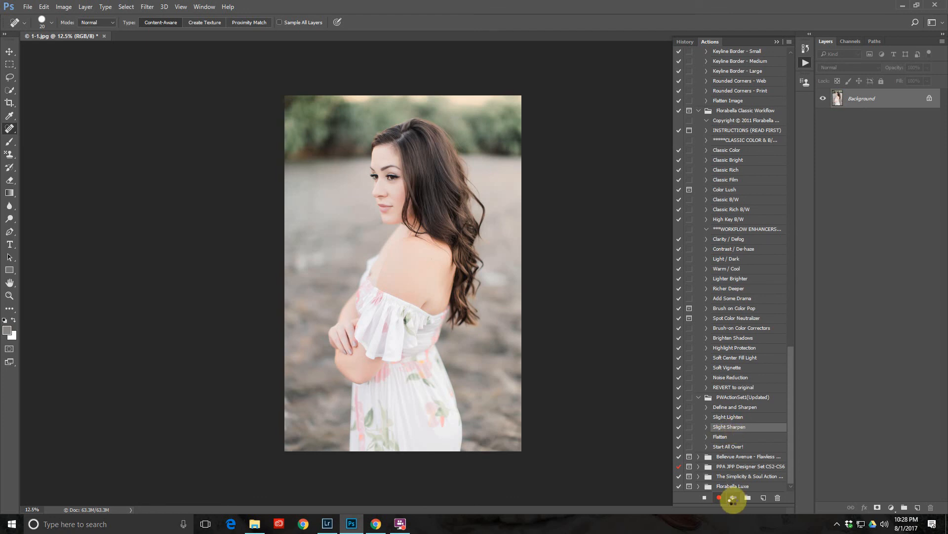
left_click(733, 498)
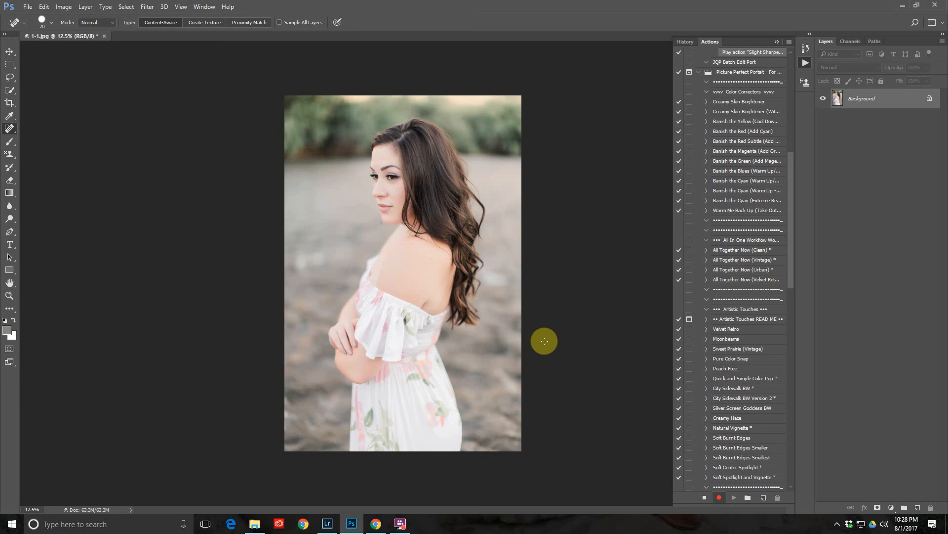
Save the photo as 1-1.jpg in the Desktop's PS edits folder, as a Baseline ("Standard") JPEG at quality 12
left_click(28, 6)
left_click(54, 117)
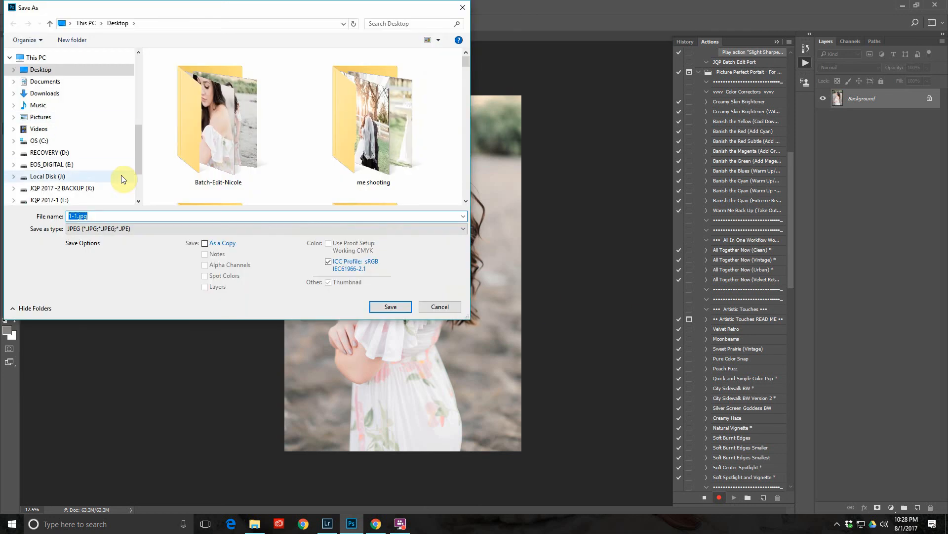
left_click(101, 71)
scroll(274, 123, "down", 2)
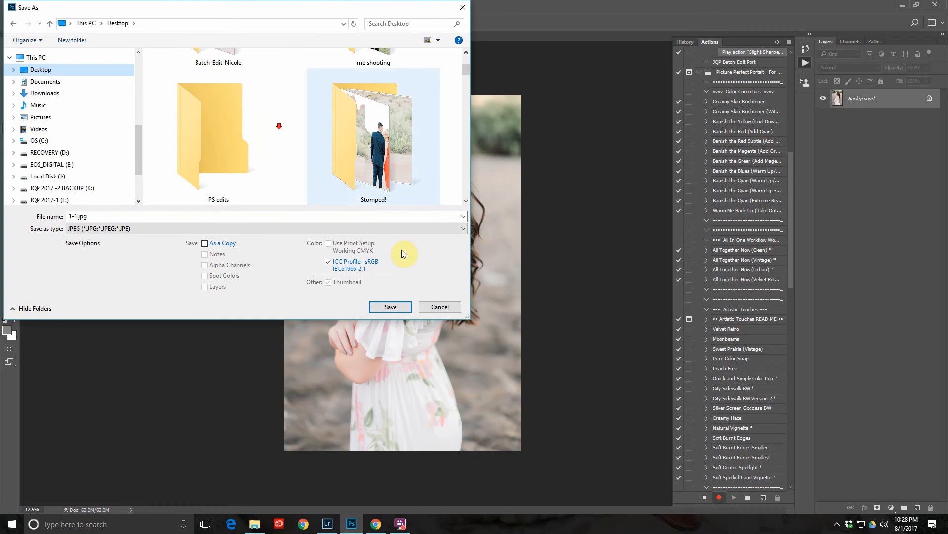
double_click(213, 131)
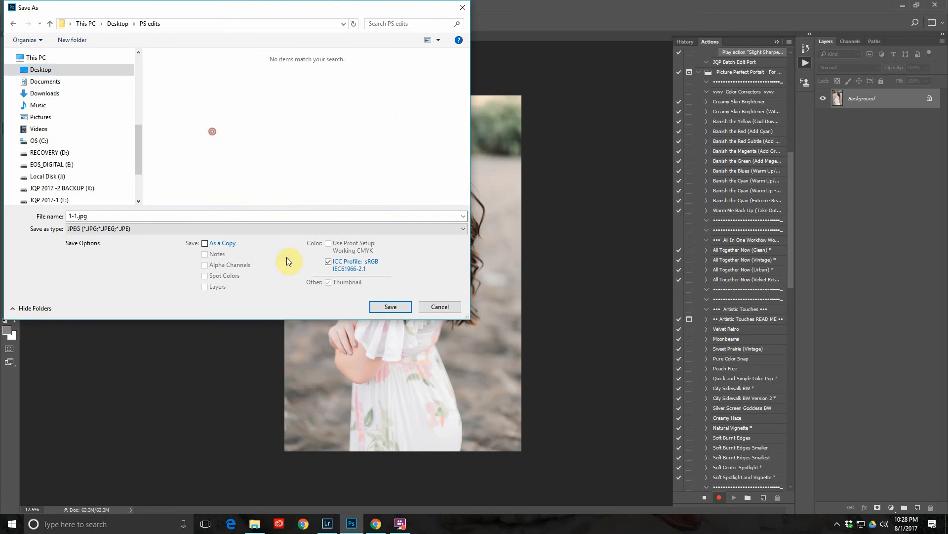
left_click(391, 307)
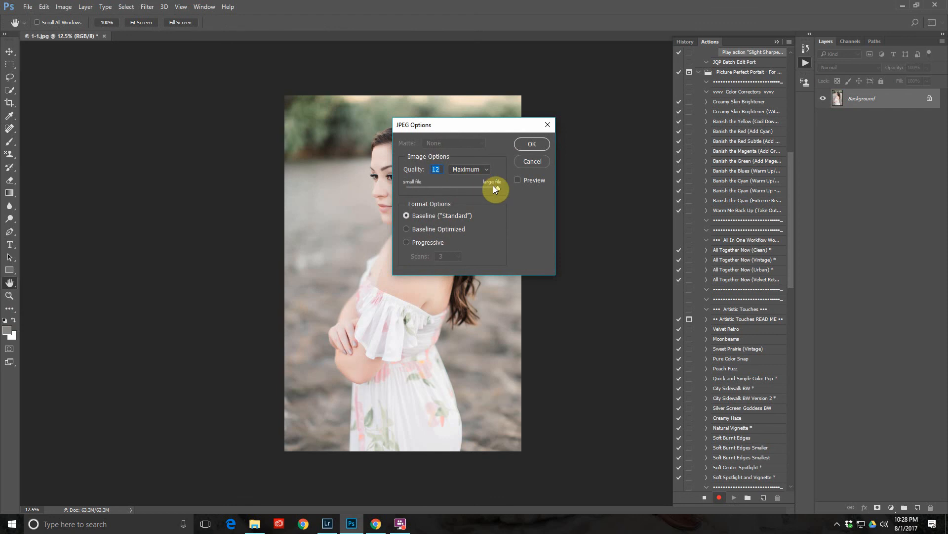
left_click(539, 143)
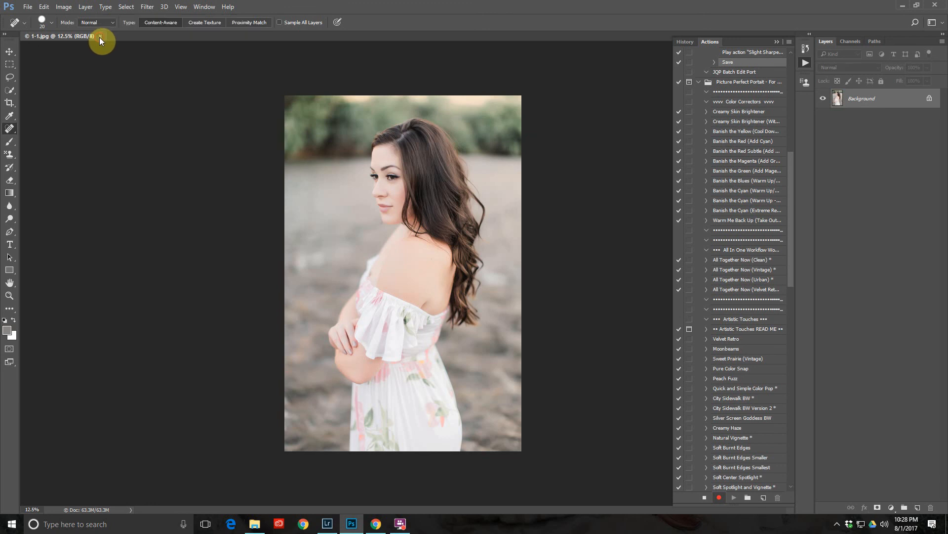
Close the 1-1.jpg document and stop recording the action
left_click(100, 36)
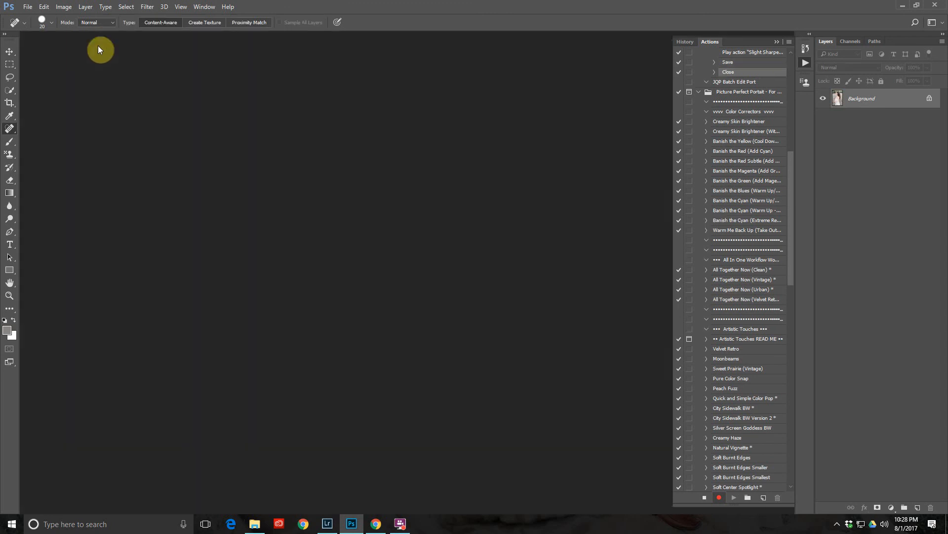
left_click(705, 497)
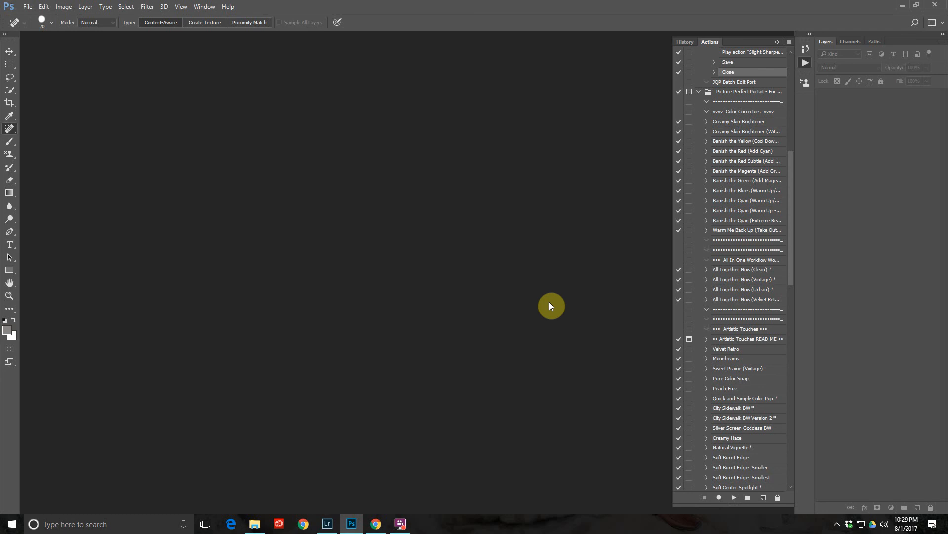
Switch the actions list to Button Mode
scroll(788, 170, "up", 10)
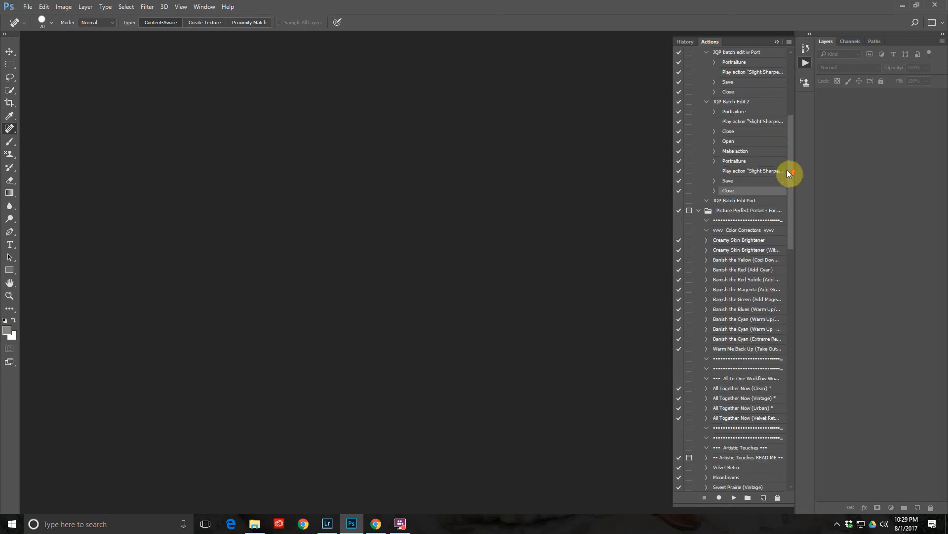
scroll(781, 159, "up", 1)
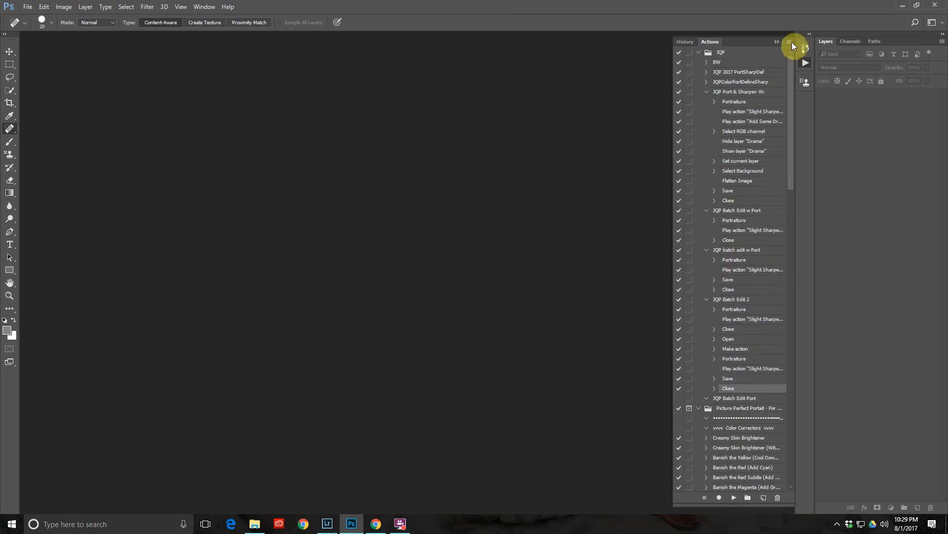
left_click(790, 43)
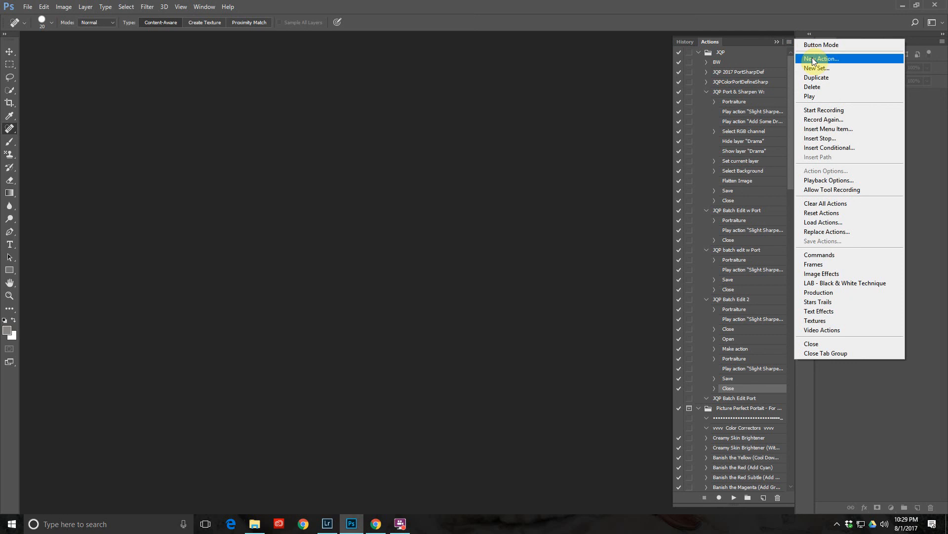
left_click(820, 45)
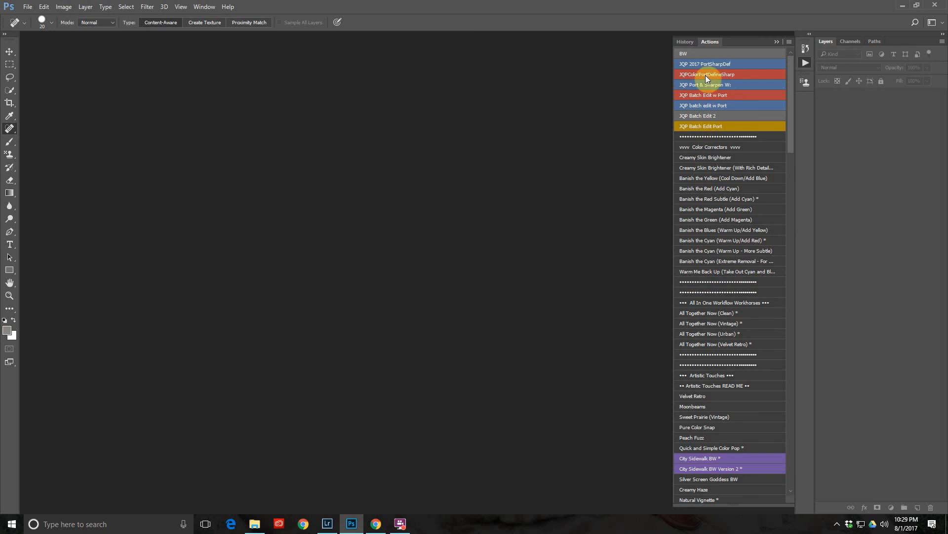
scroll(746, 218, "down", 3)
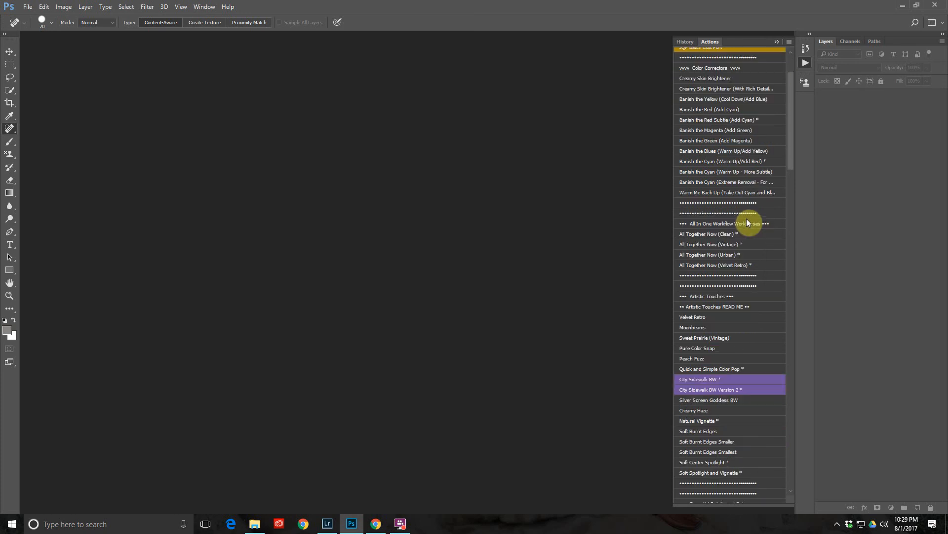
left_click_drag(790, 159, 803, 109)
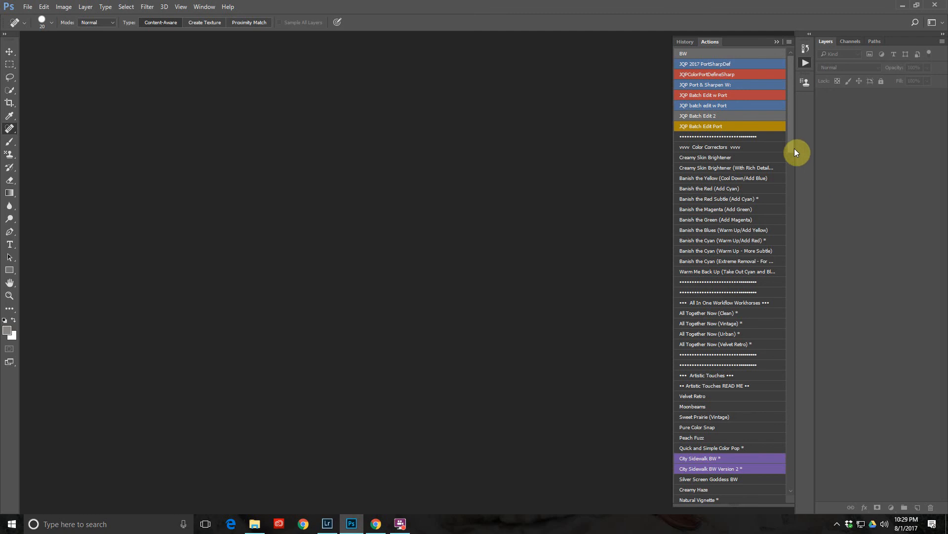
left_click_drag(794, 150, 715, 123)
Start a Batch automation and set it to play the JQP Batch Edit Port action from the JQP set
mouse_move(253, 526)
left_click(29, 8)
mouse_move(126, 223)
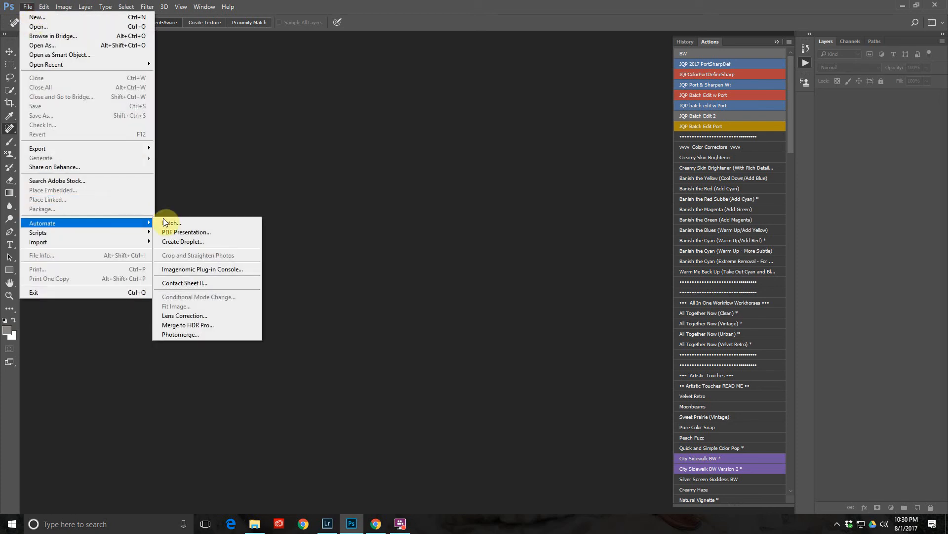
left_click(186, 222)
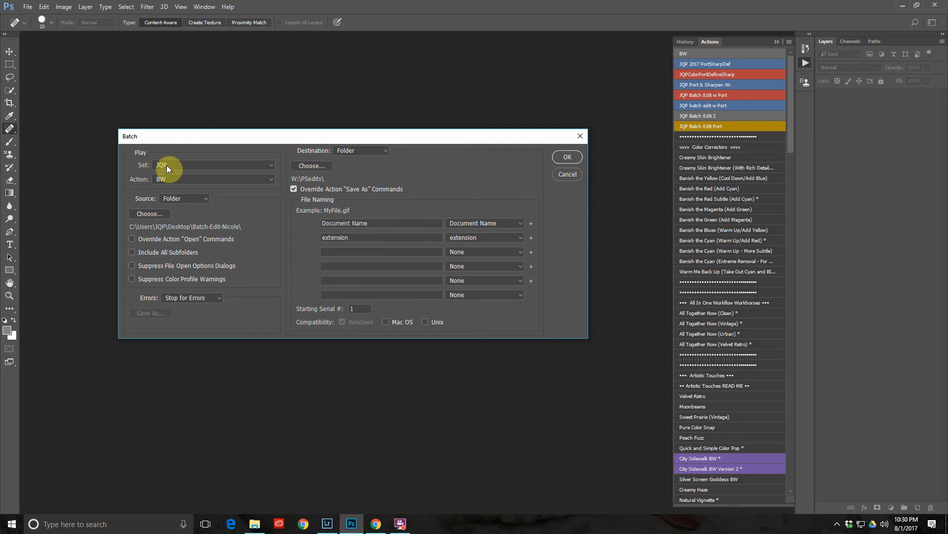
left_click(166, 179)
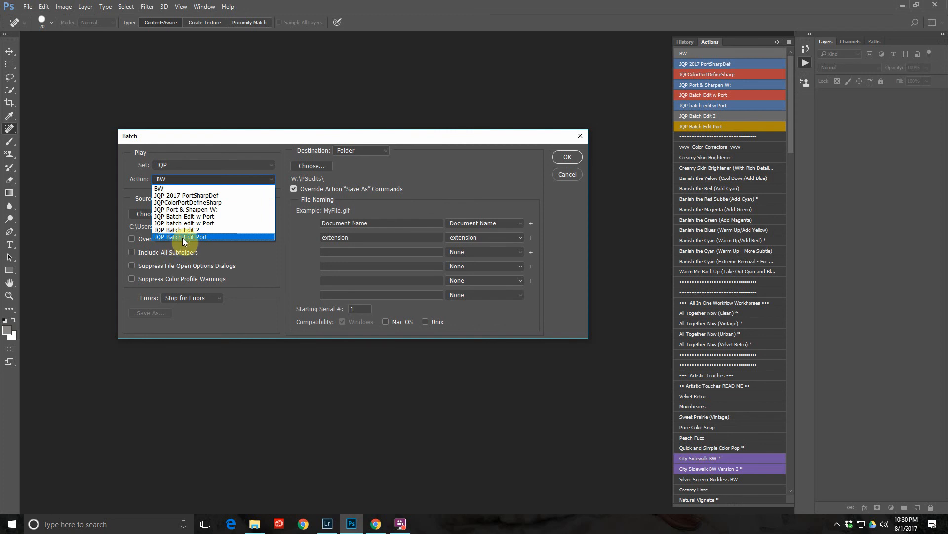
left_click(201, 238)
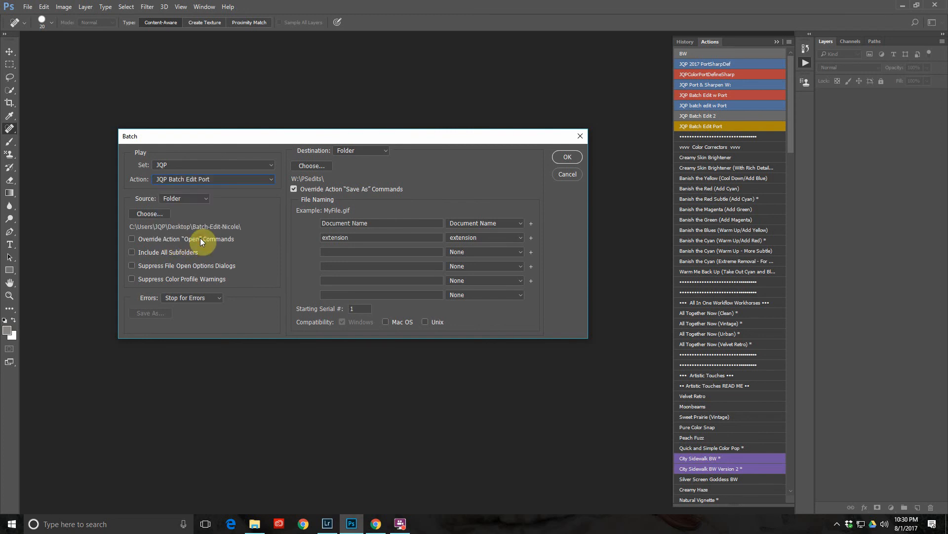
Choose the Desktop's batch edit folder of client photos as the source and run the batch
left_click(162, 214)
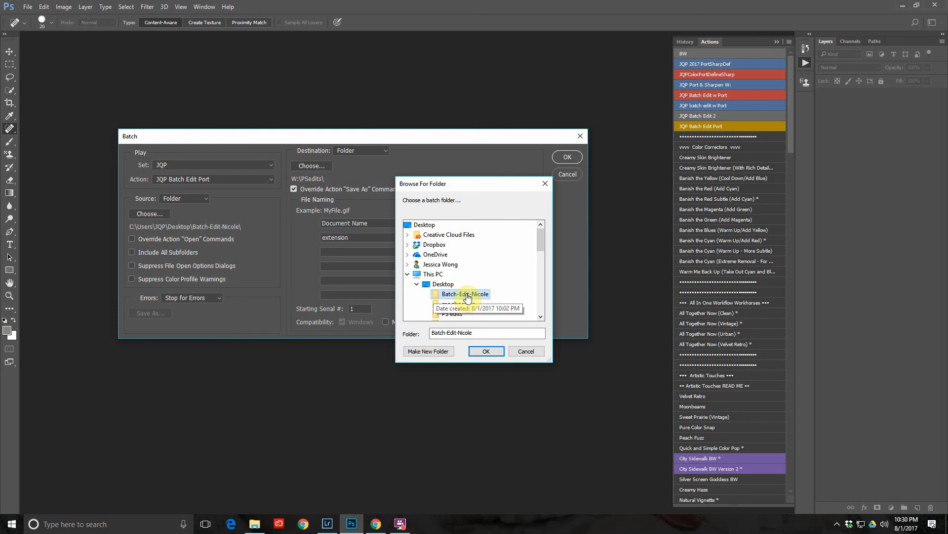
left_click(500, 353)
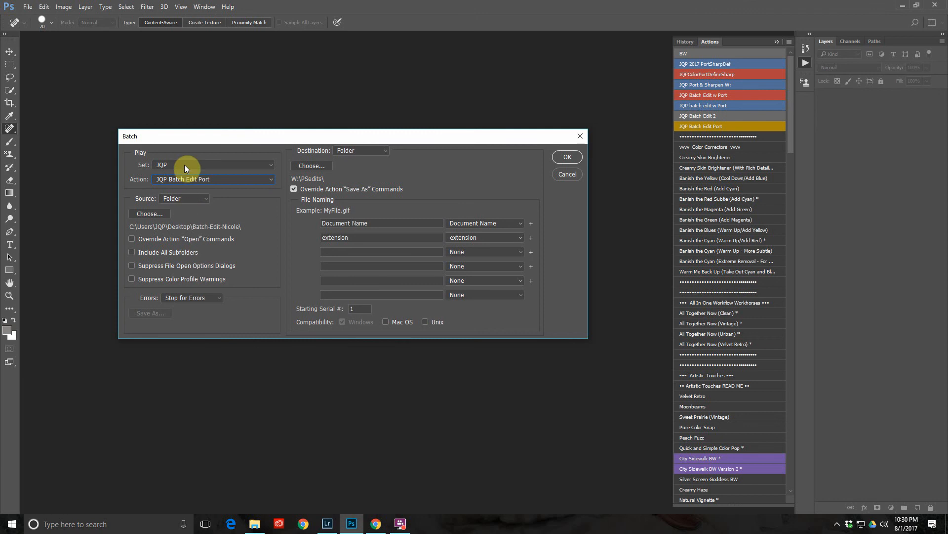
left_click(568, 159)
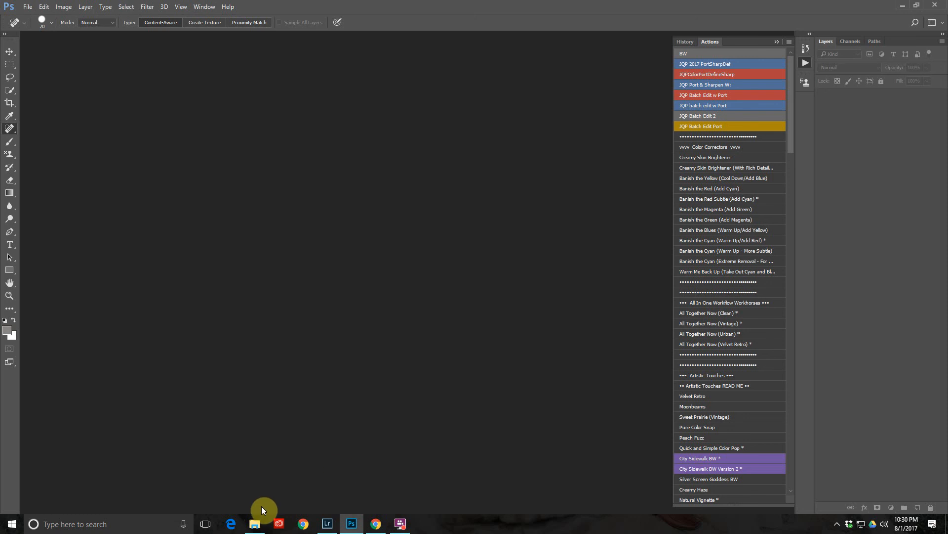
Switch to File Explorer and check the Desktop's PS edits folder and the PSedits folder on 1TB SSD (W:) for the batch output
left_click(254, 522)
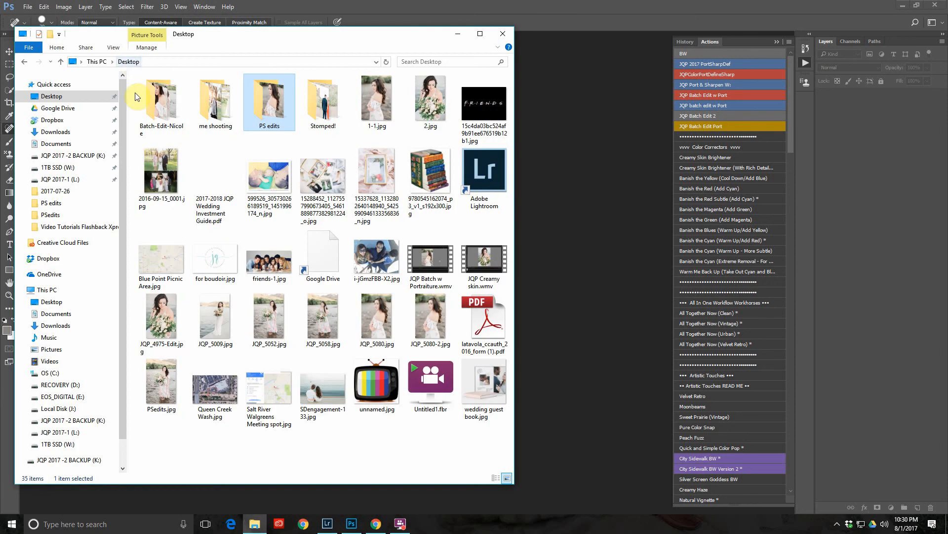
double_click(269, 101)
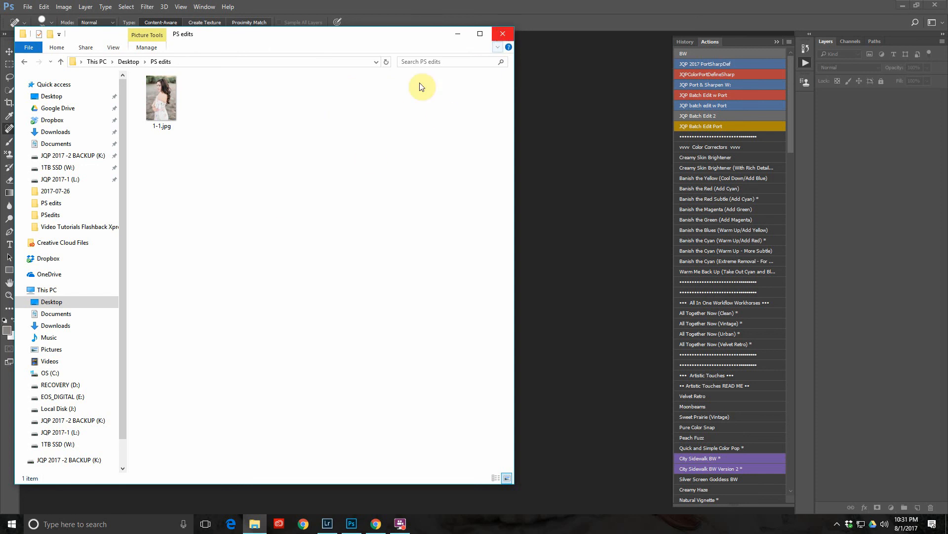
left_click(64, 215)
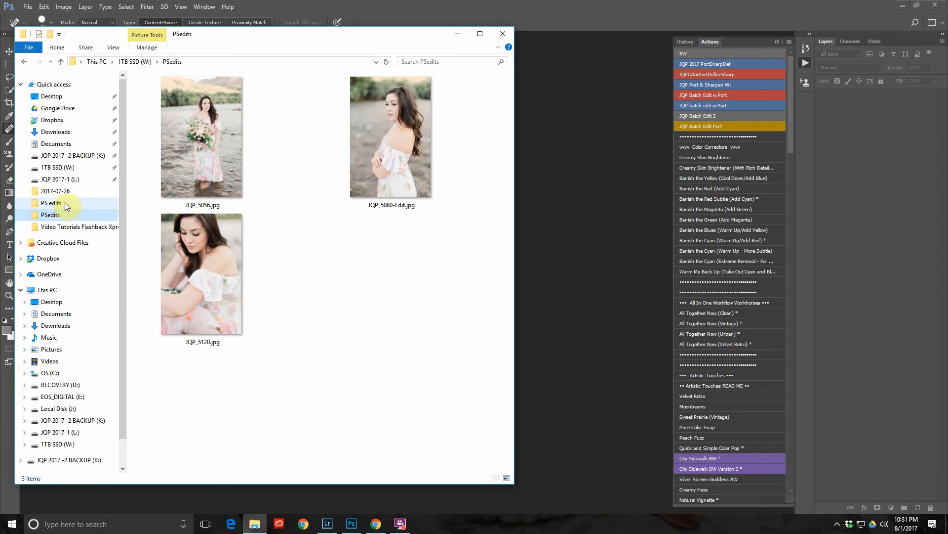
View the PSedits photos full size in Windows Photo Viewer, from JQP_5056.jpg through JQP_5120.jpg
double_click(217, 156)
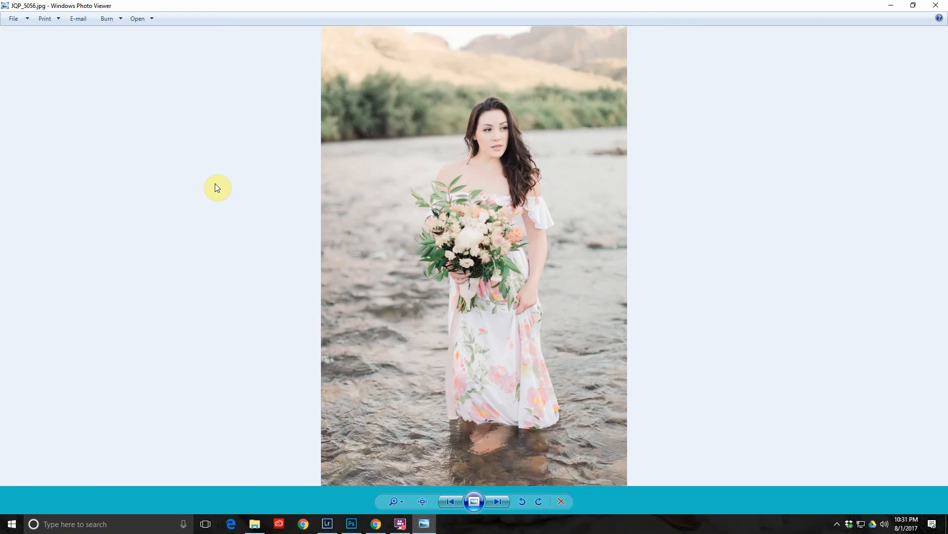
left_click(497, 502)
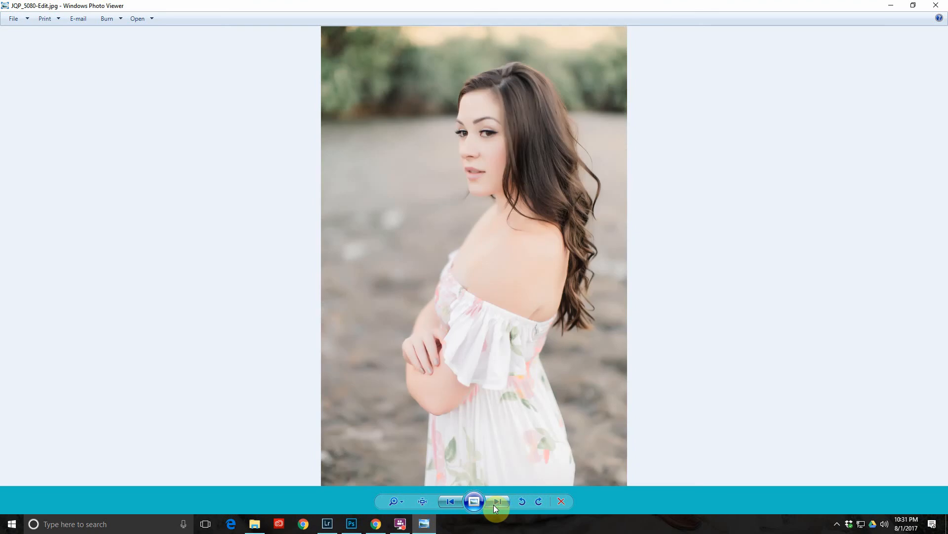
left_click(495, 502)
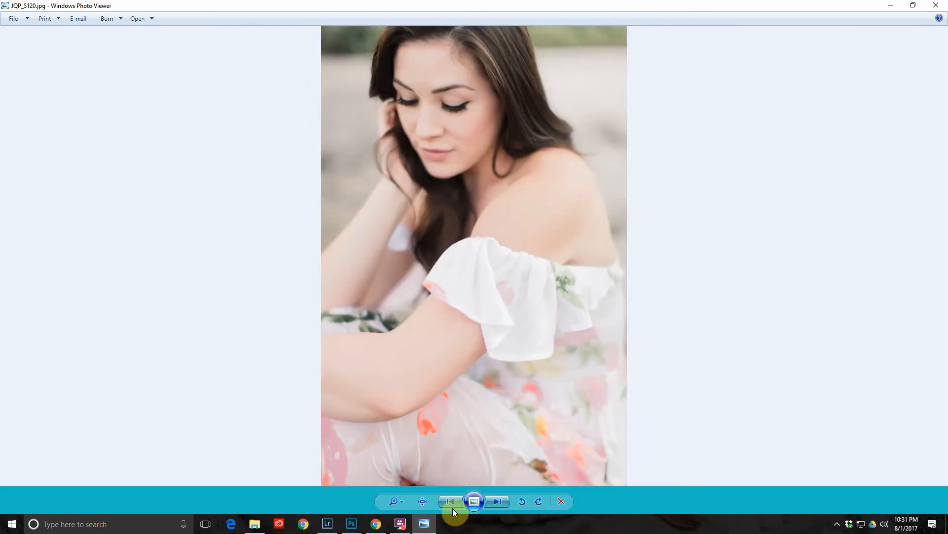
Go back to JQP_5080-Edit.jpg, examine the face's skin smoothing up close, and close the photo viewer
left_click(451, 505)
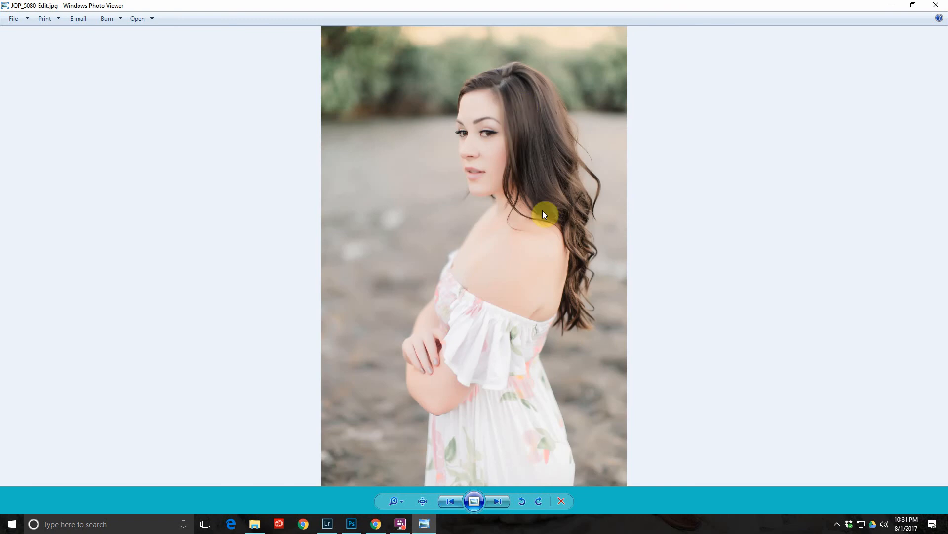
scroll(514, 112, "up", 5)
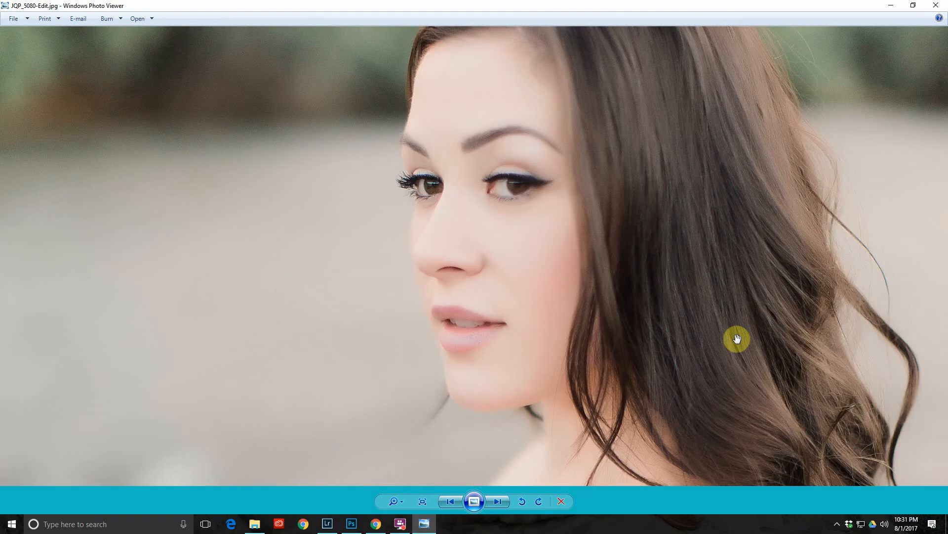
scroll(737, 338, "down", 2)
scroll(737, 338, "down", 3)
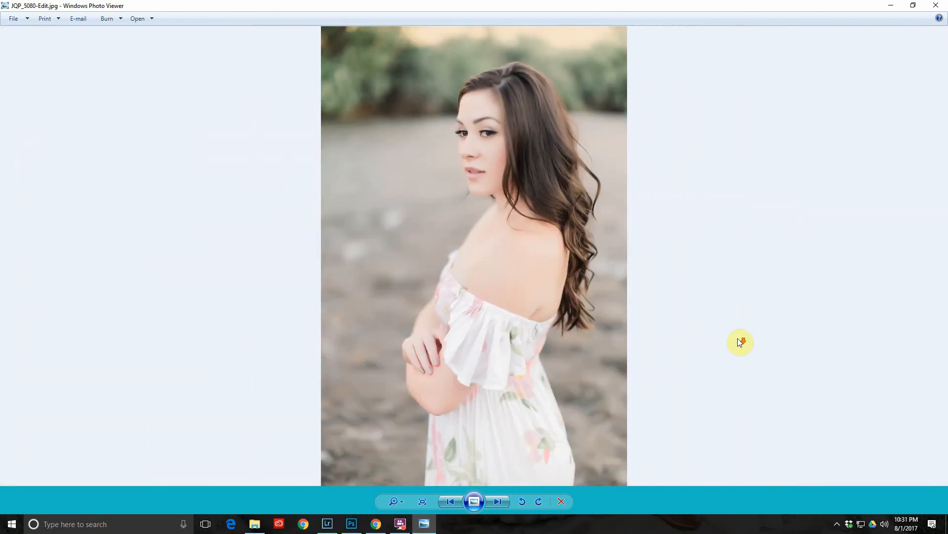
left_click(936, 5)
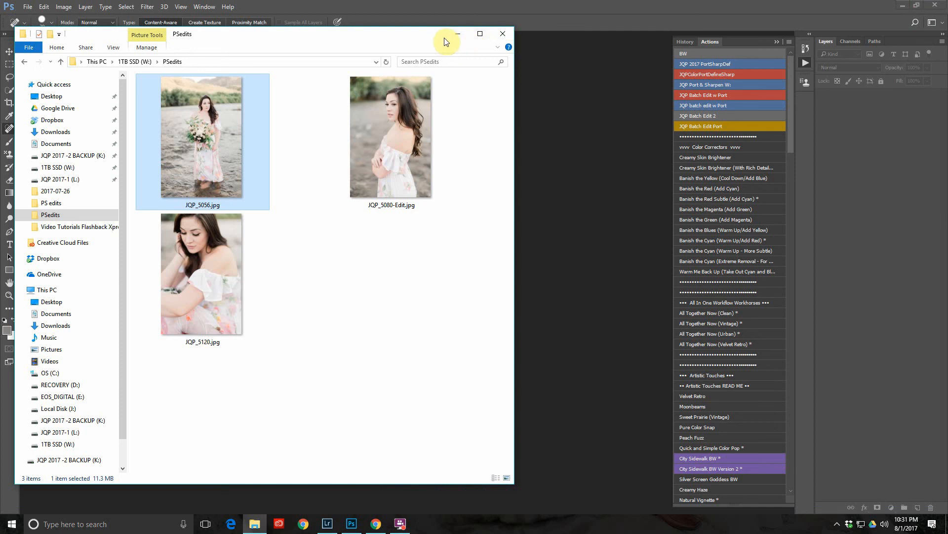
Minimize the PSedits folder window, look at the portrait in Lightroom, and return to Photoshop
left_click(458, 33)
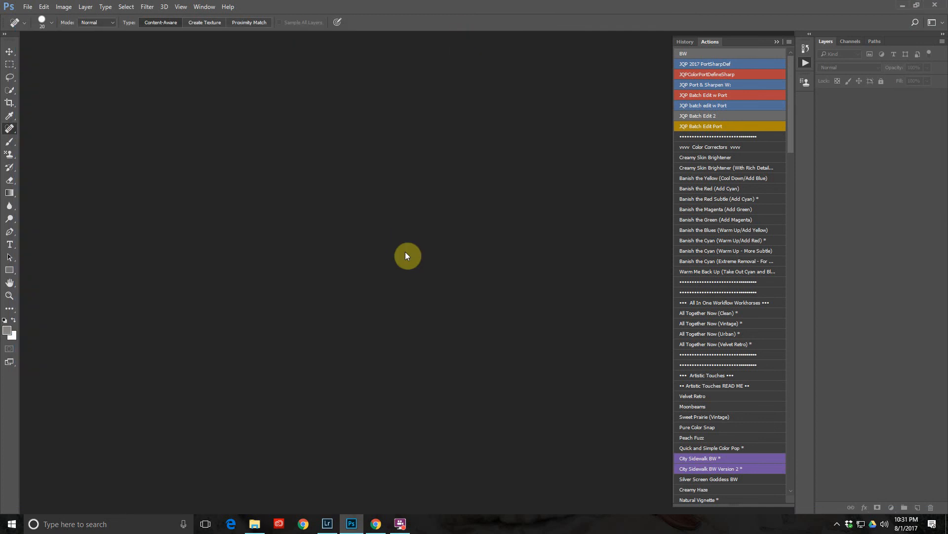
left_click(328, 523)
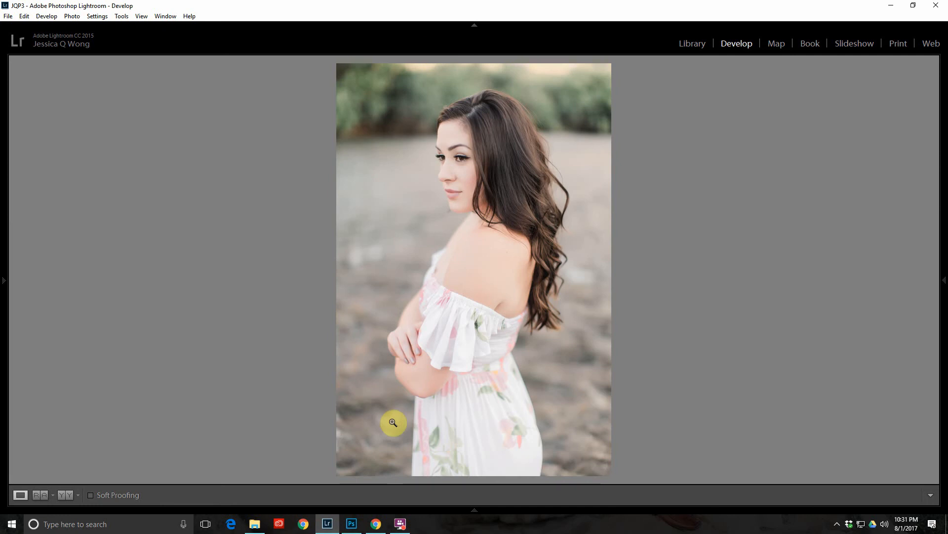
left_click(352, 526)
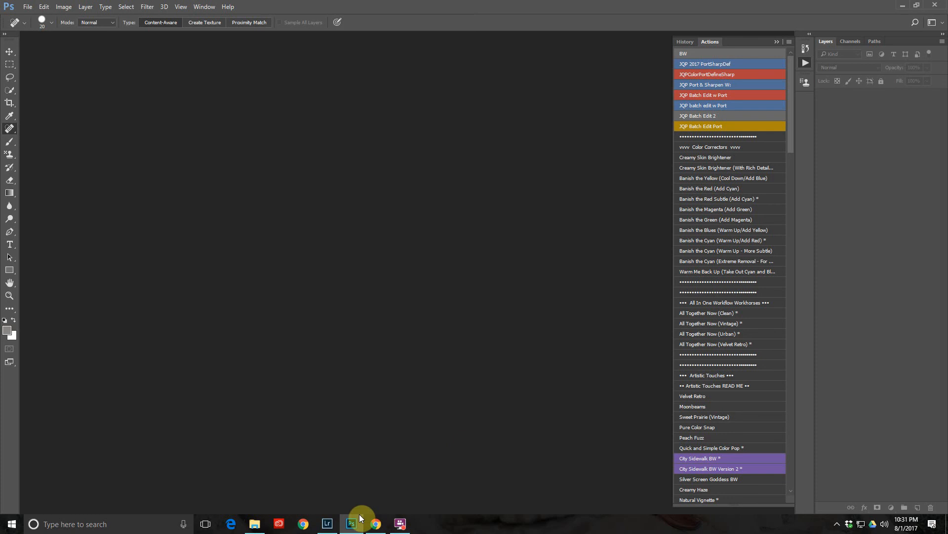
Bring back the PSedits folder in File Explorer and open JQP_5056.jpg to examine it up close
left_click(255, 525)
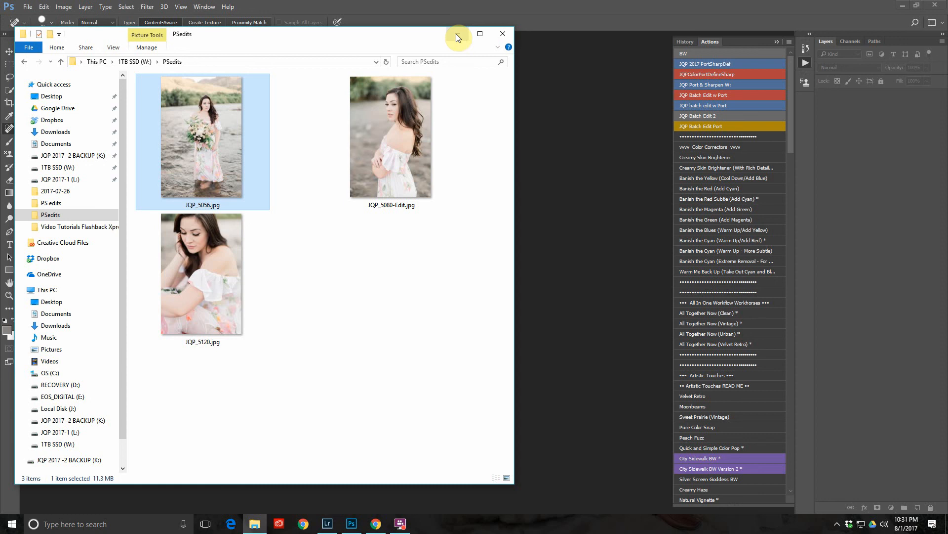
double_click(203, 149)
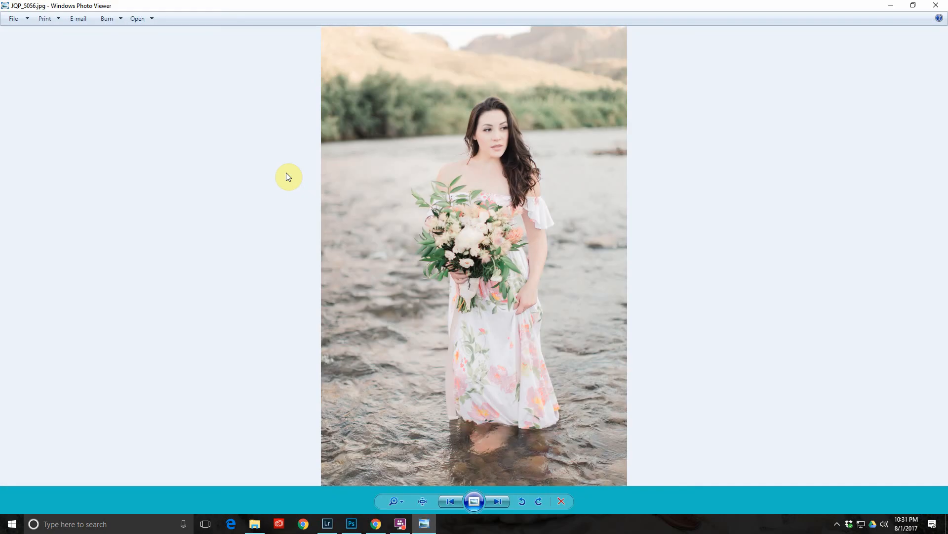
scroll(523, 162, "up", 1)
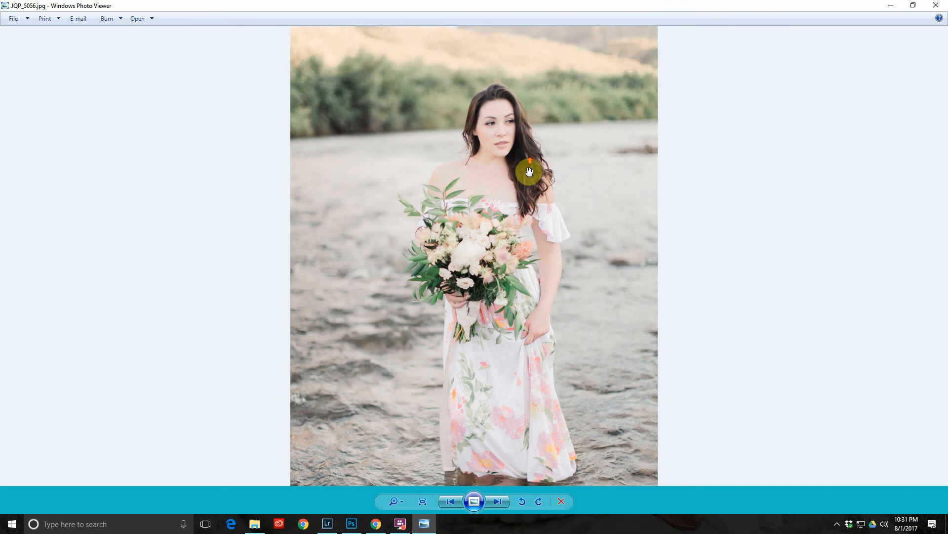